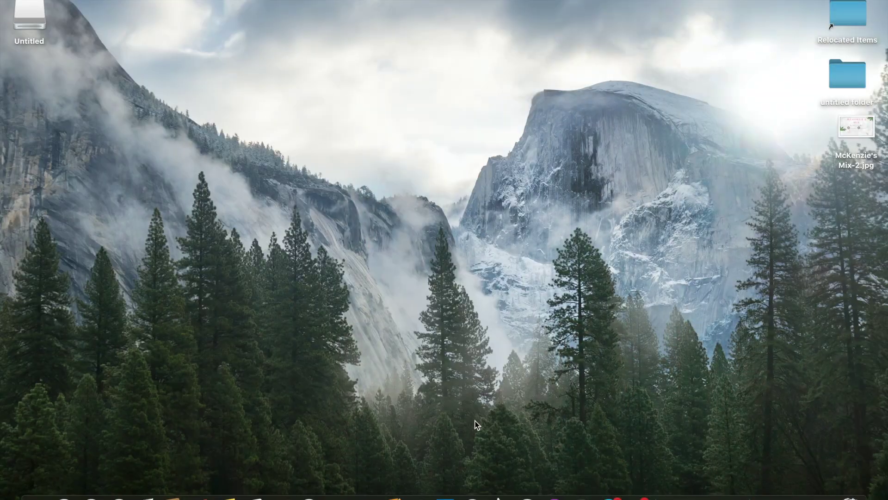
Launch Safari, go to YouTube from Favorites, and open Your channel from the avatar menu
left_click(119, 496)
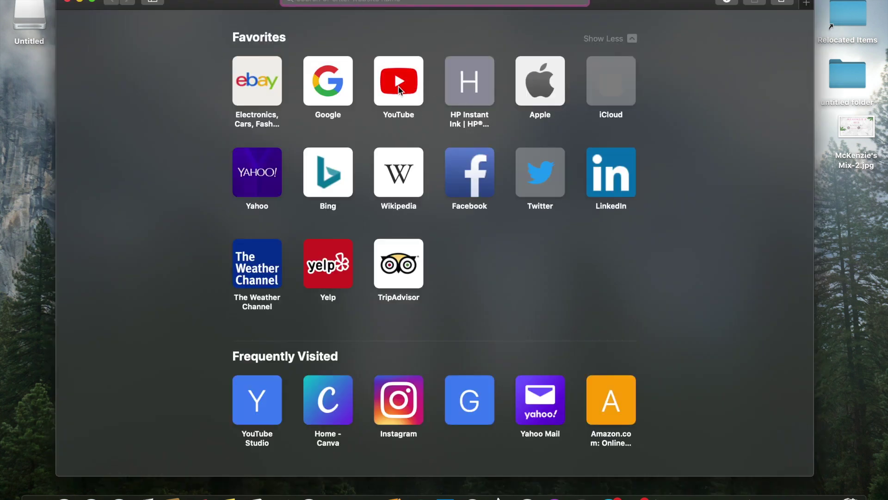
left_click(398, 87)
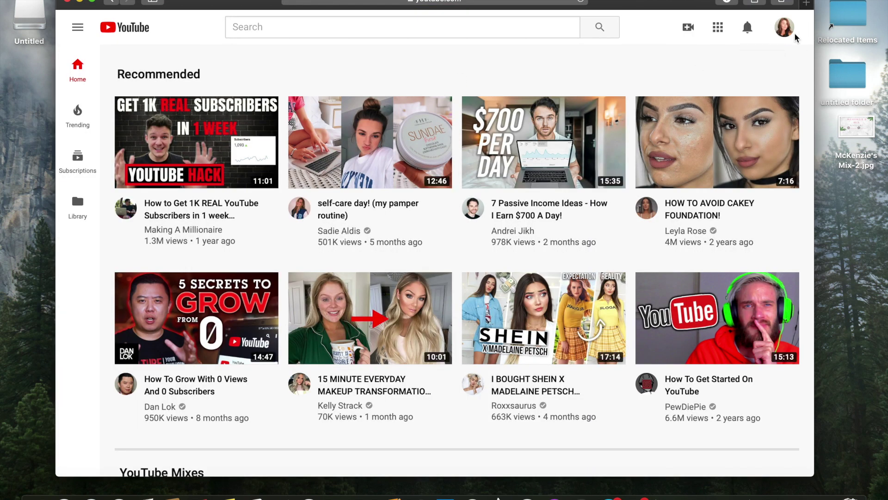
left_click(780, 30)
left_click(696, 86)
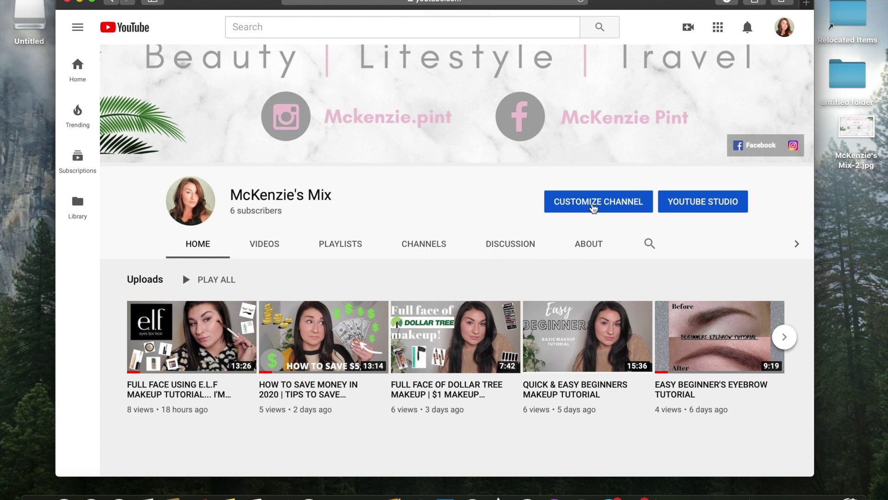
Scroll down the channel page and start customizing the channel
mouse_move(406, 50)
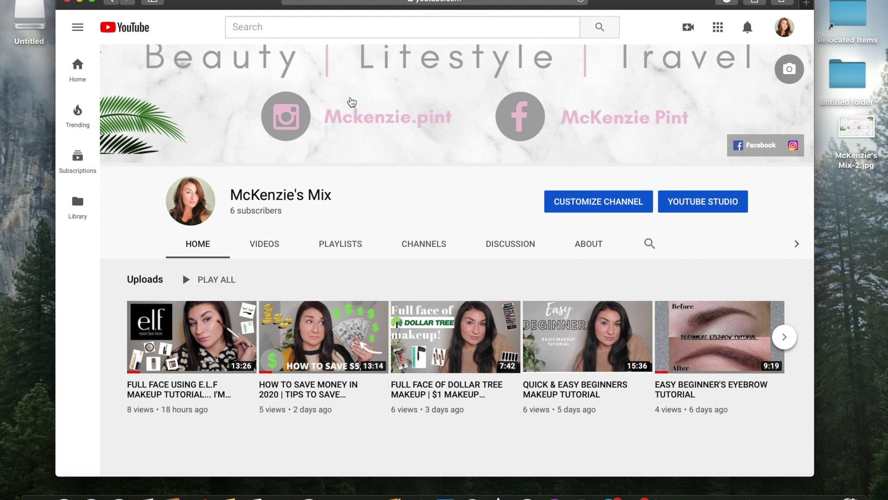
scroll(347, 97, "down", 1)
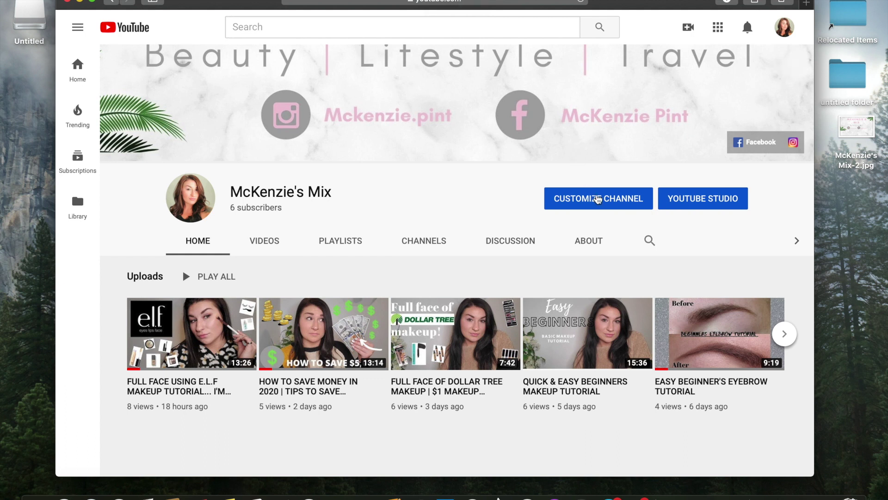
left_click(597, 199)
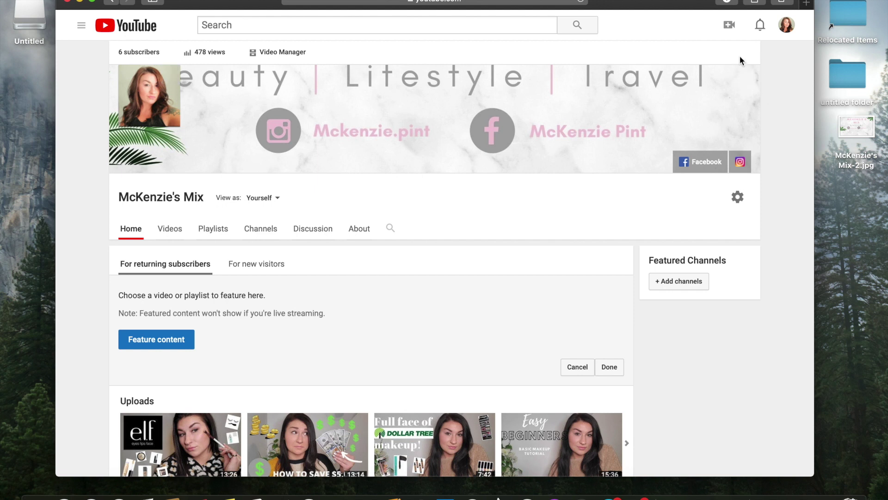
Choose Edit channel art from the banner pencil and sign in through the Google picker, which fails as unavailable
mouse_move(761, 73)
left_click(751, 76)
left_click(707, 116)
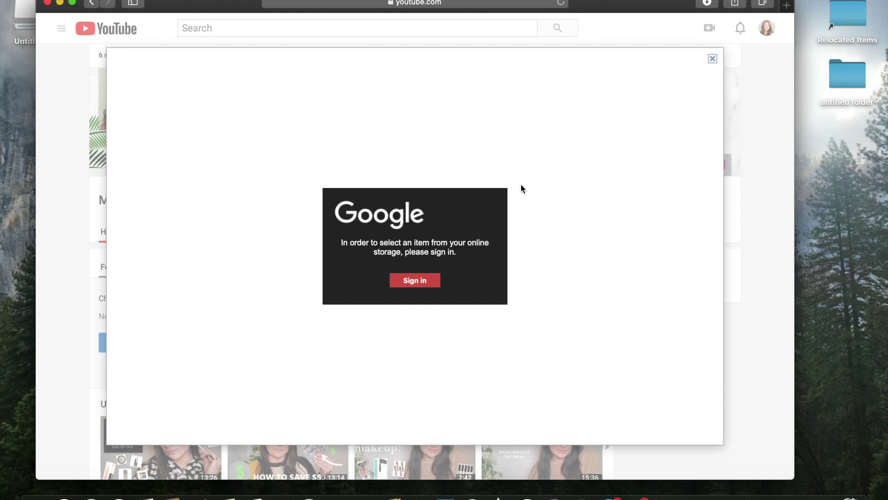
left_click(411, 281)
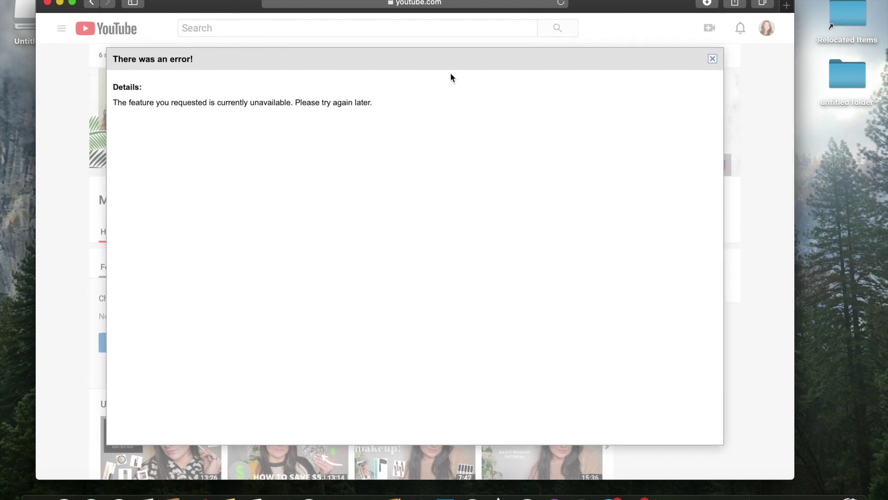
Turn on Block all cookies in Safari's Privacy preferences and confirm Block All
scroll(447, 92, "down", 1)
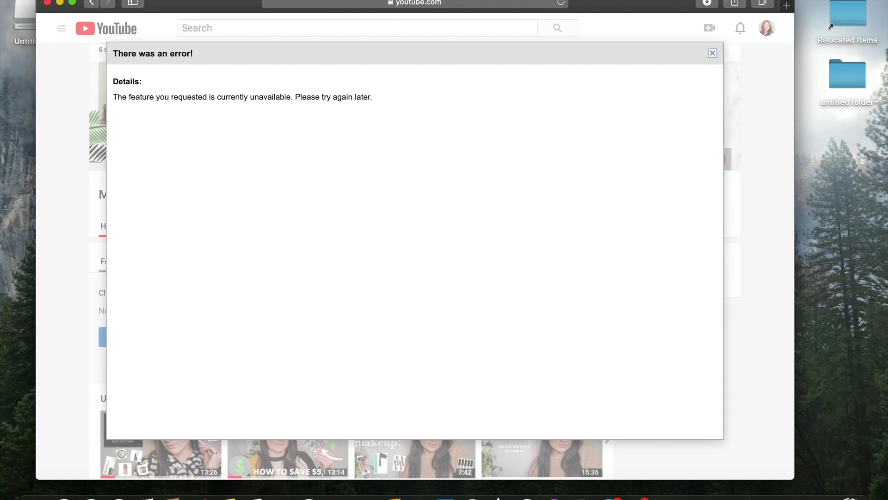
left_click(44, 0)
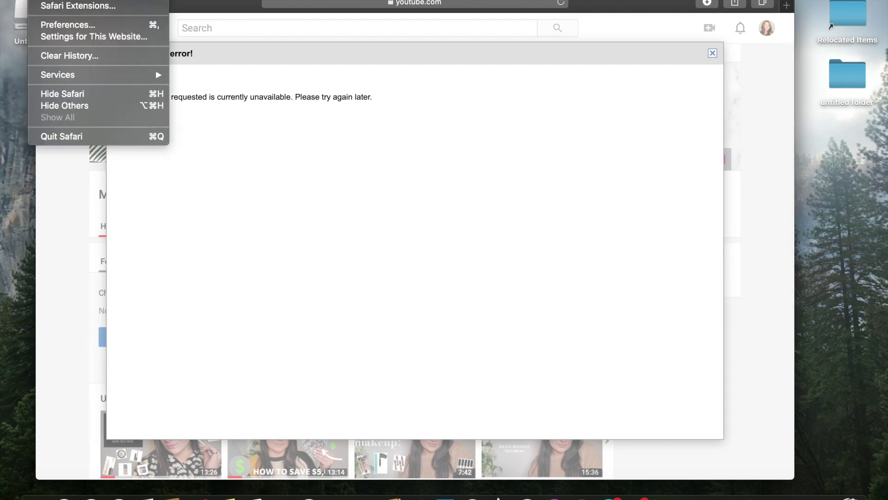
left_click(64, 26)
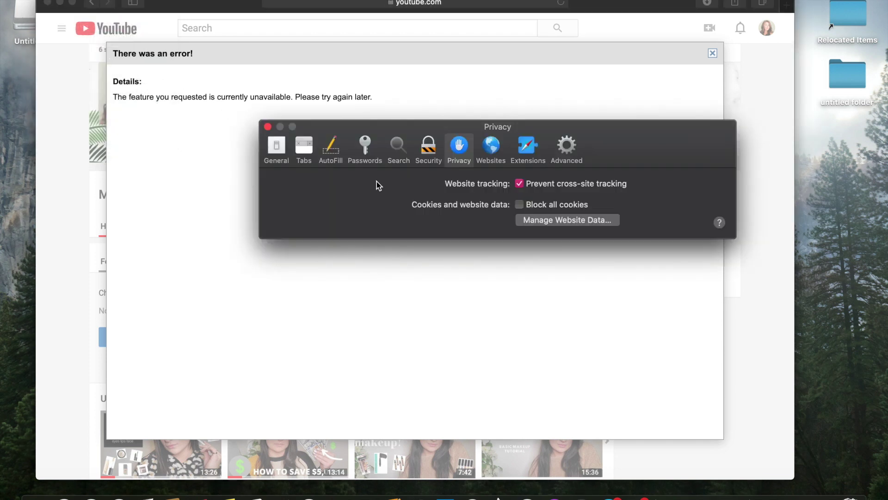
left_click(519, 205)
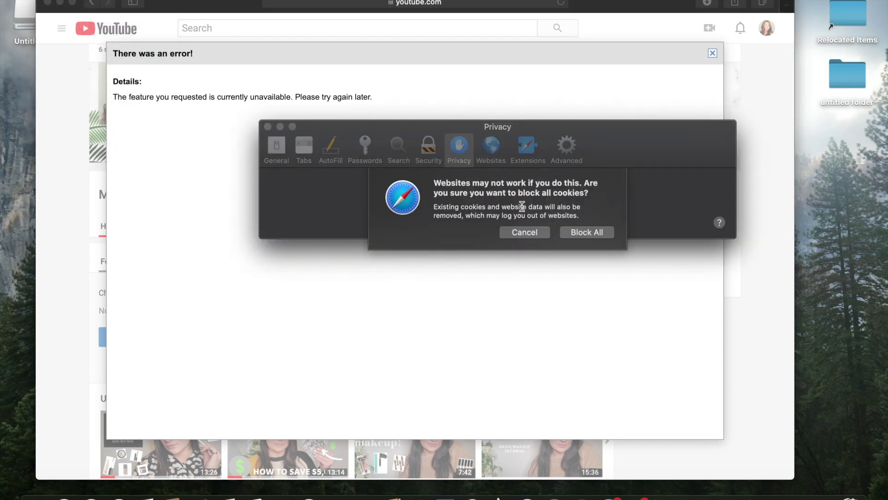
left_click(569, 231)
Close Preferences and the YouTube window, then quit Safari
left_click(267, 126)
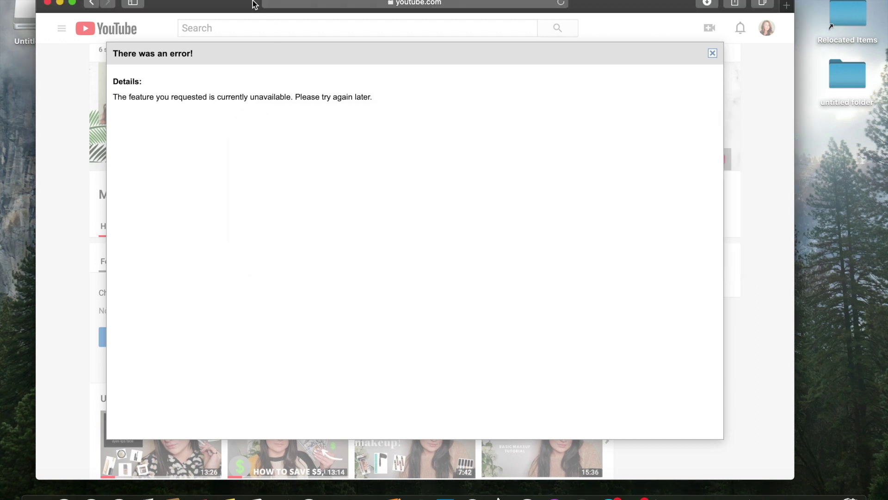
left_click(48, 4)
left_click(50, 4)
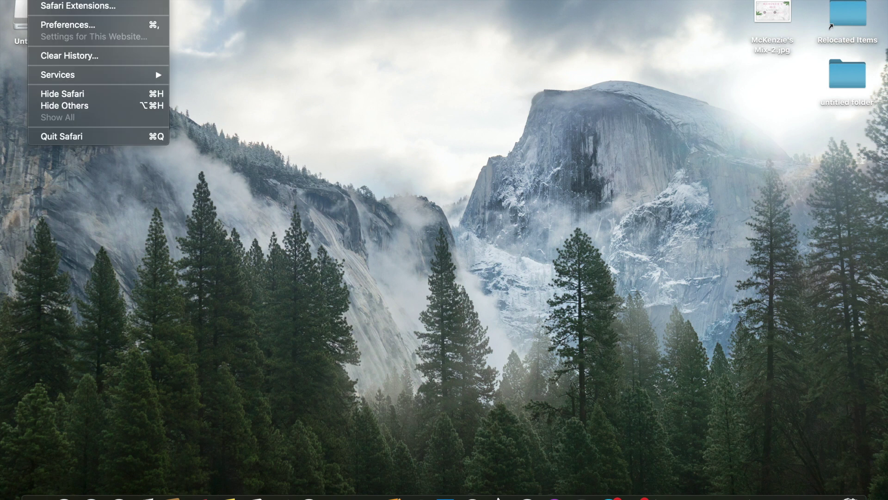
left_click(65, 136)
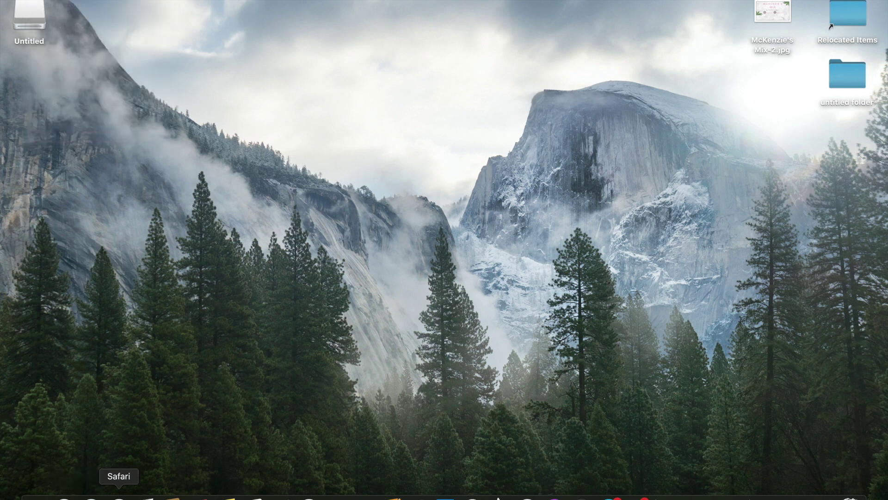
Relaunch Safari, try signing in with the saved e-mail, hit the cookies-disabled warning, and close the window
left_click(118, 494)
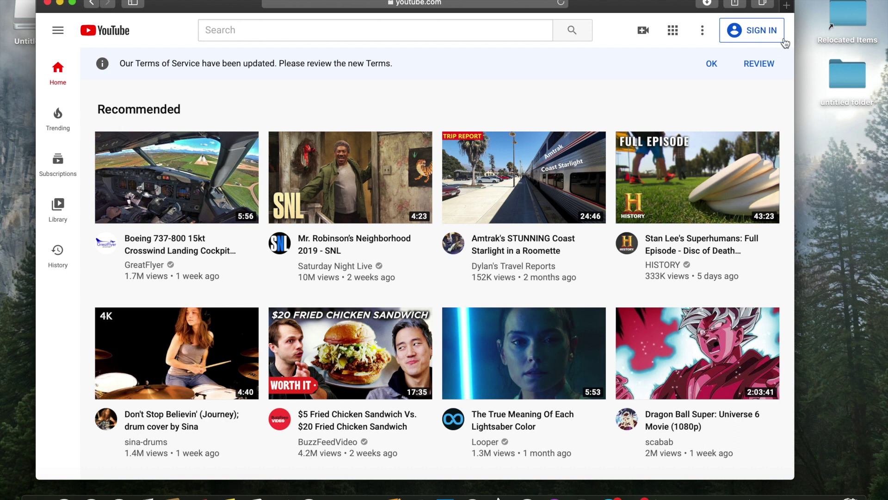
left_click(753, 35)
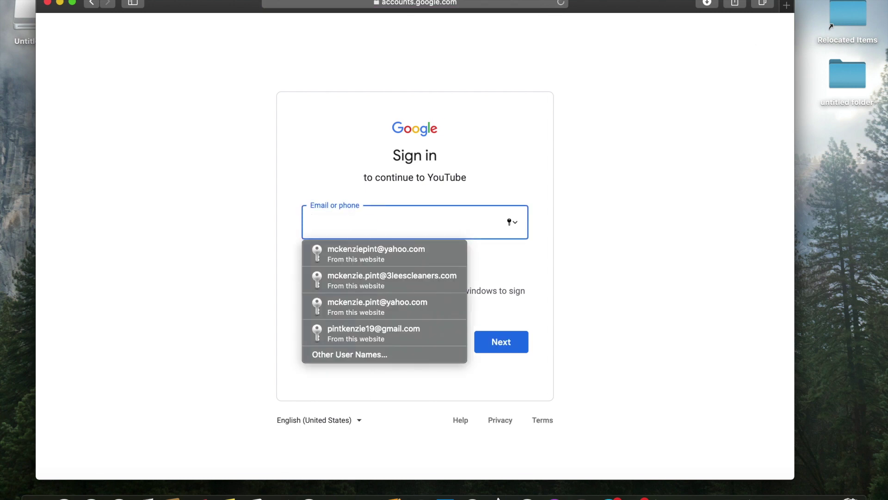
left_click(378, 252)
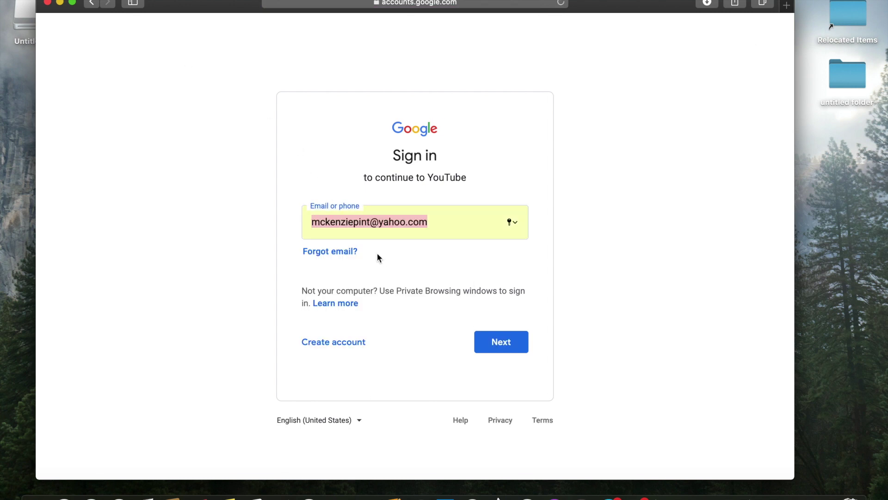
left_click(527, 342)
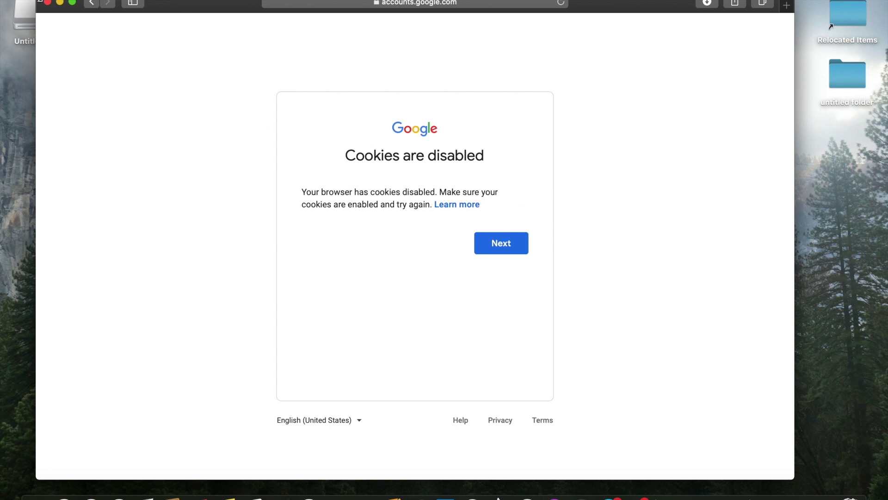
left_click(47, 2)
left_click(51, 1)
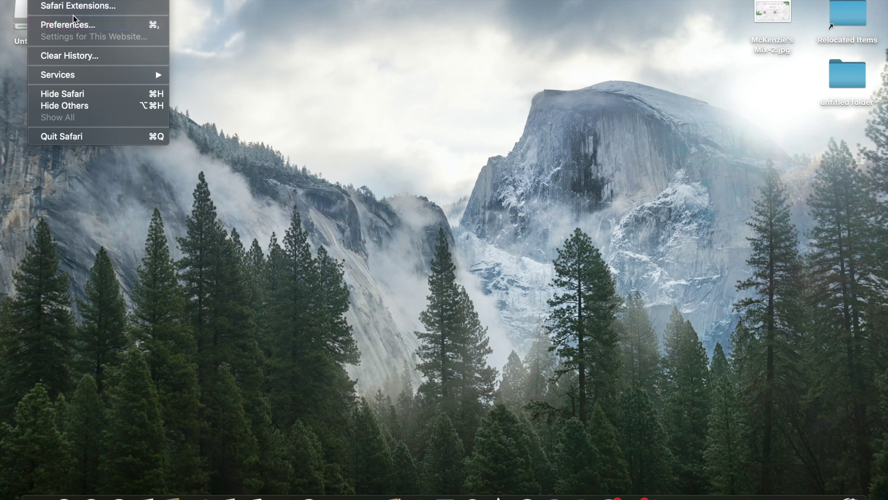
Uncheck Block all cookies in Safari's Privacy preferences and reopen a Safari window
left_click(68, 26)
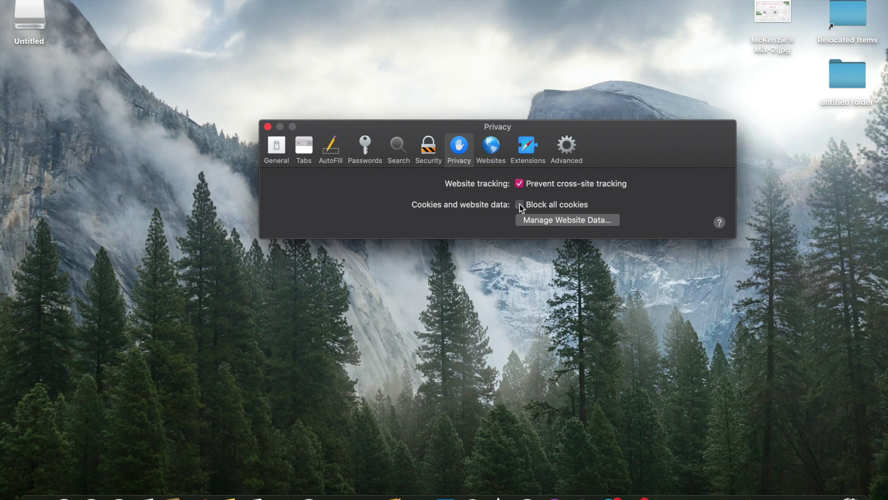
left_click(520, 205)
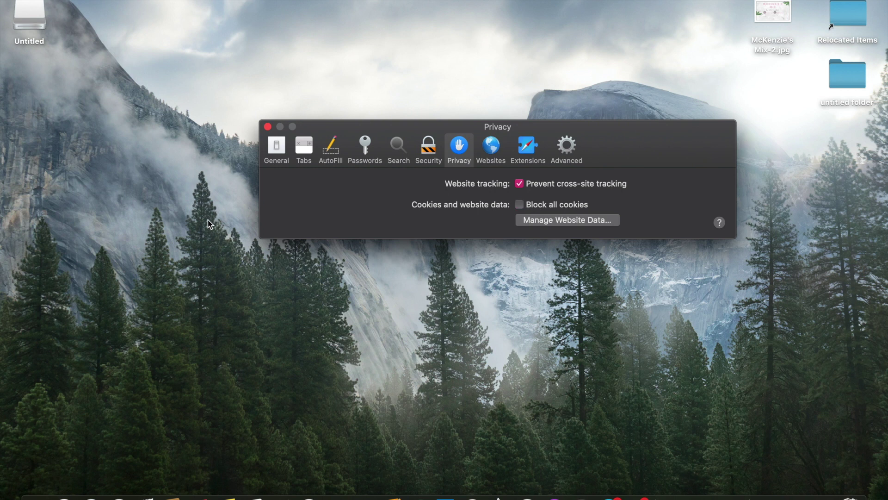
left_click(267, 127)
left_click(119, 497)
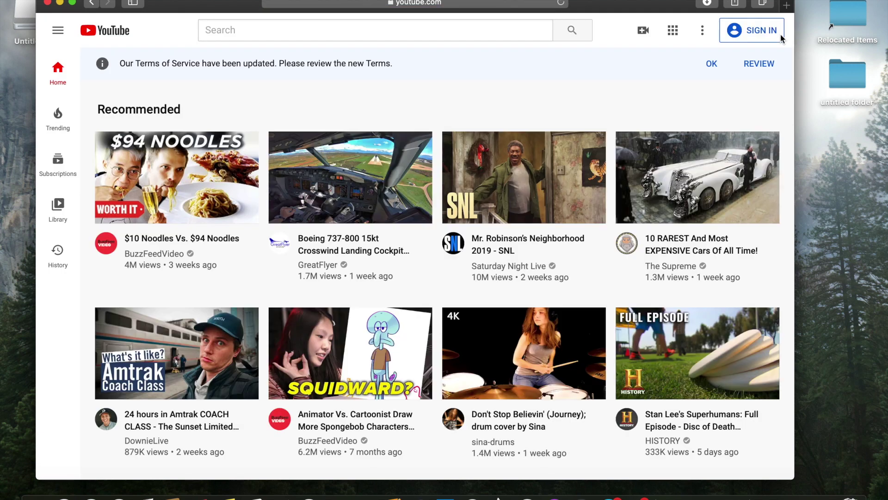
Sign in to YouTube with the saved e-mail and password, then go to Your channel
left_click(759, 31)
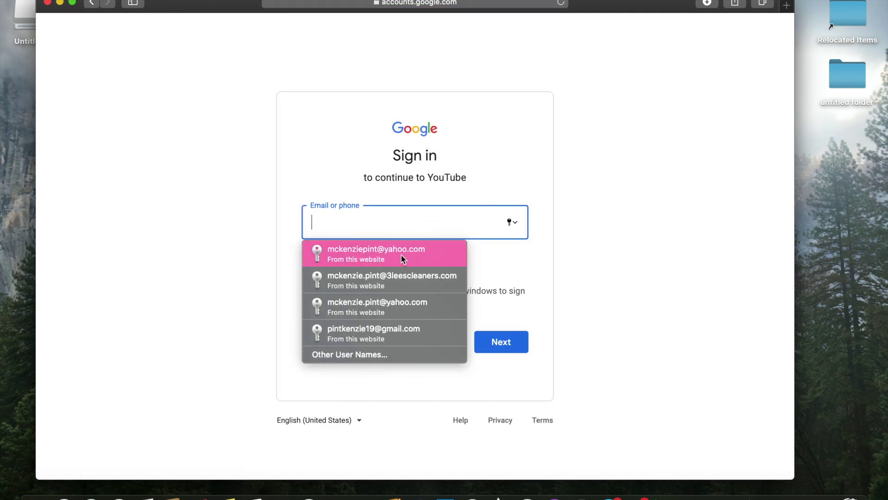
left_click(402, 254)
left_click(499, 332)
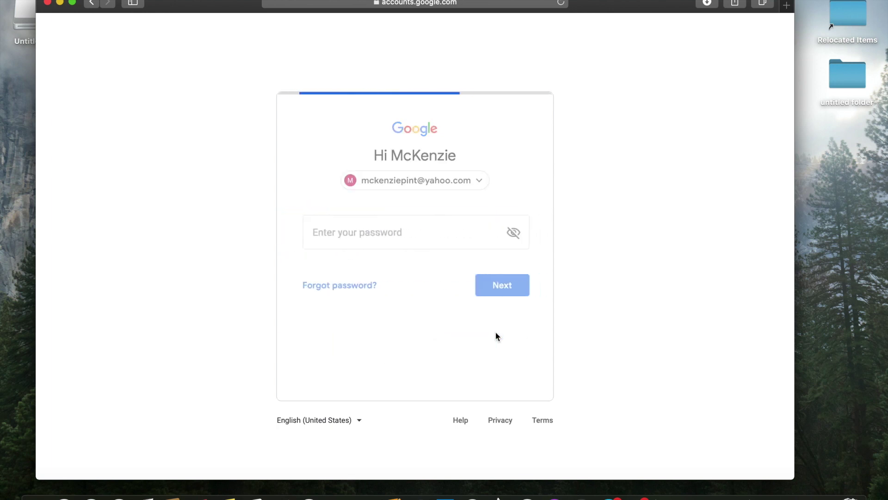
left_click(396, 257)
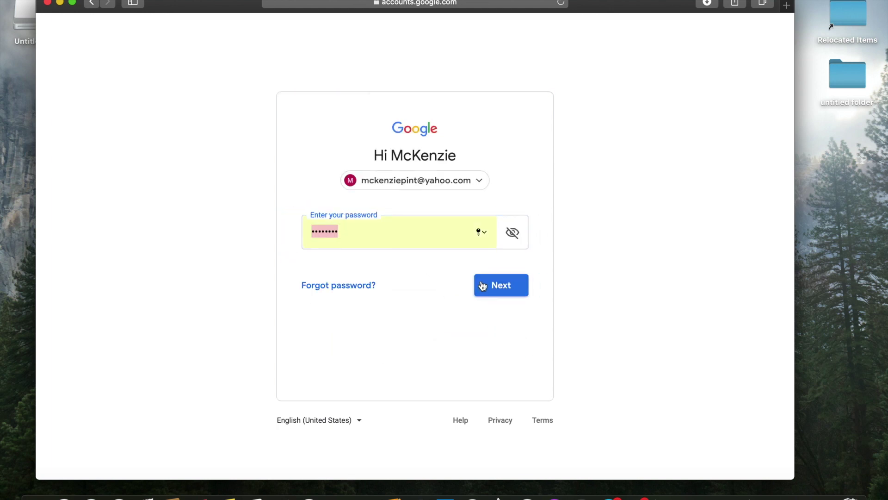
left_click(482, 282)
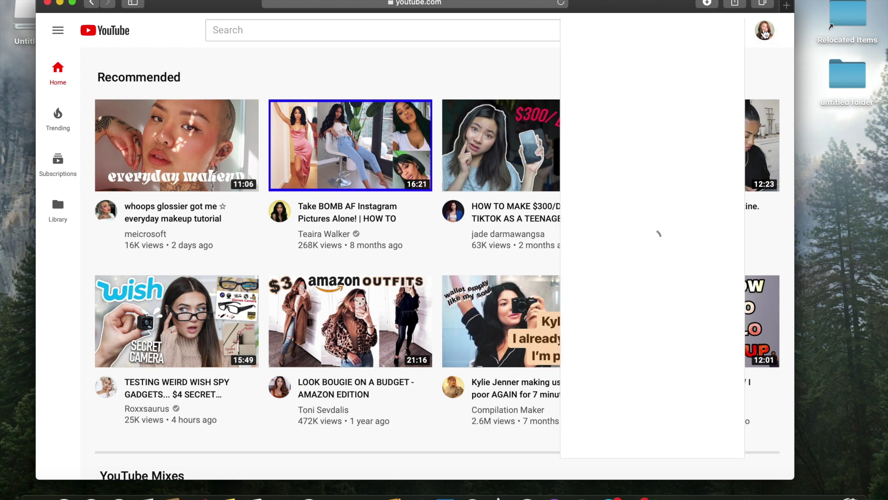
left_click(679, 86)
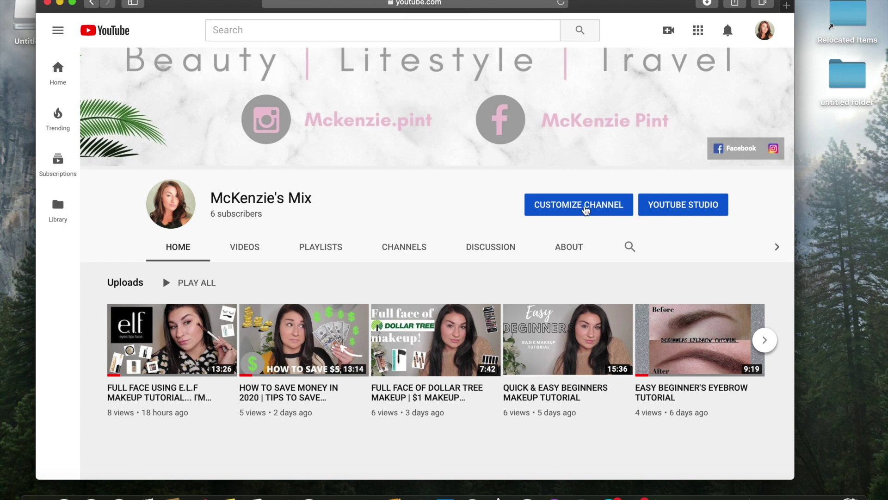
Open Edit channel art from the banner pencil in Customize Channel, then move Safari aside to reveal the banner file
left_click(586, 209)
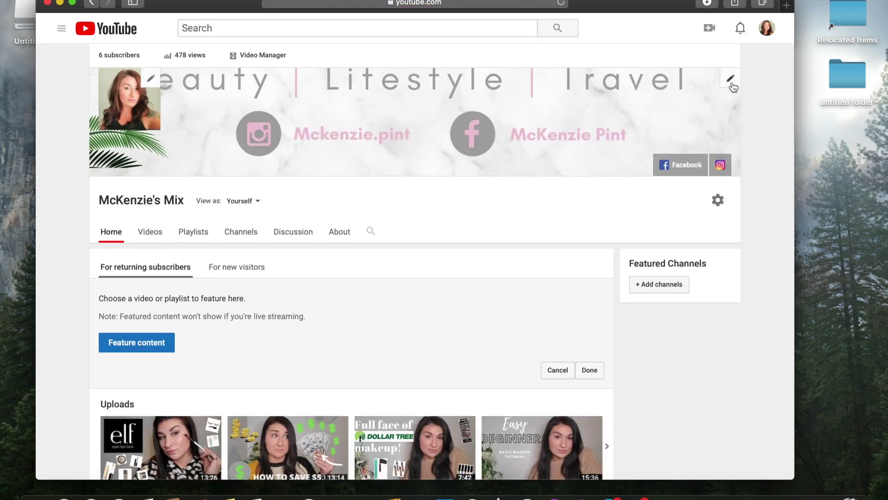
left_click(732, 83)
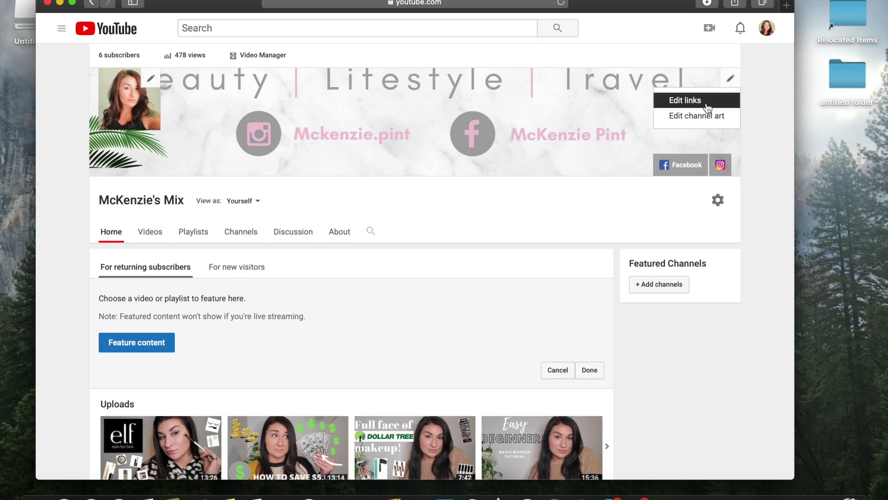
left_click(700, 117)
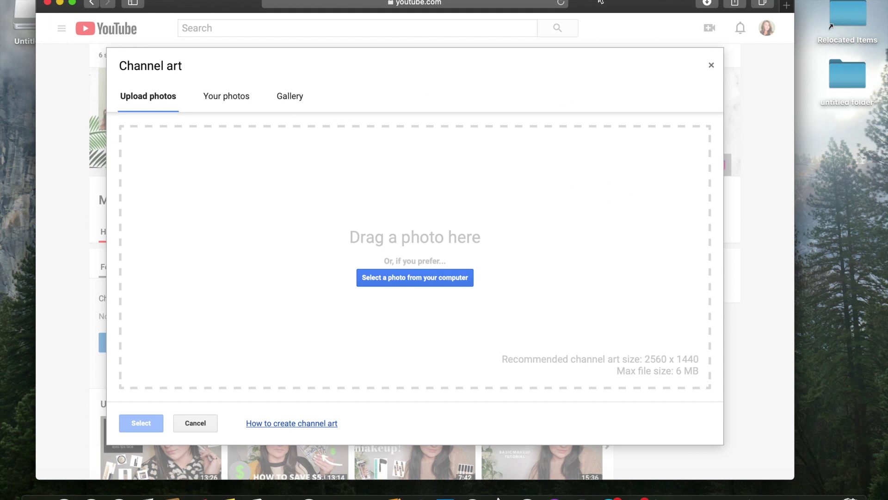
left_click_drag(600, 3, 533, 4)
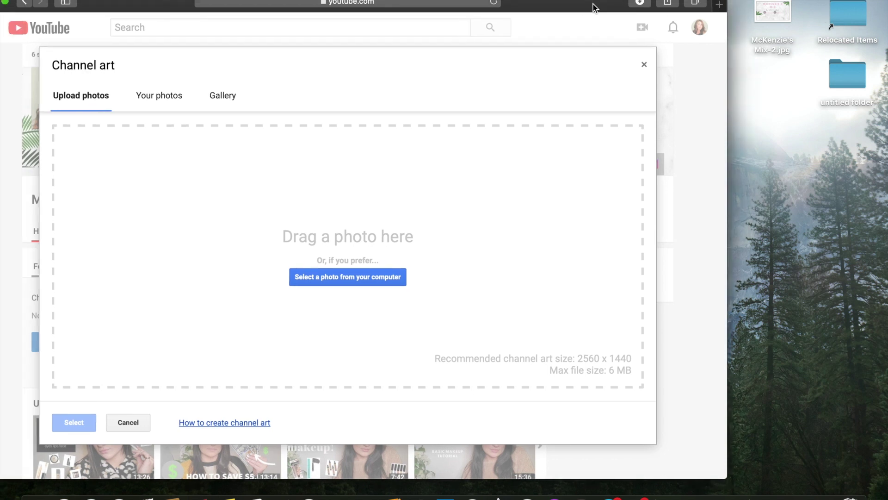
left_click_drag(593, 3, 623, 5)
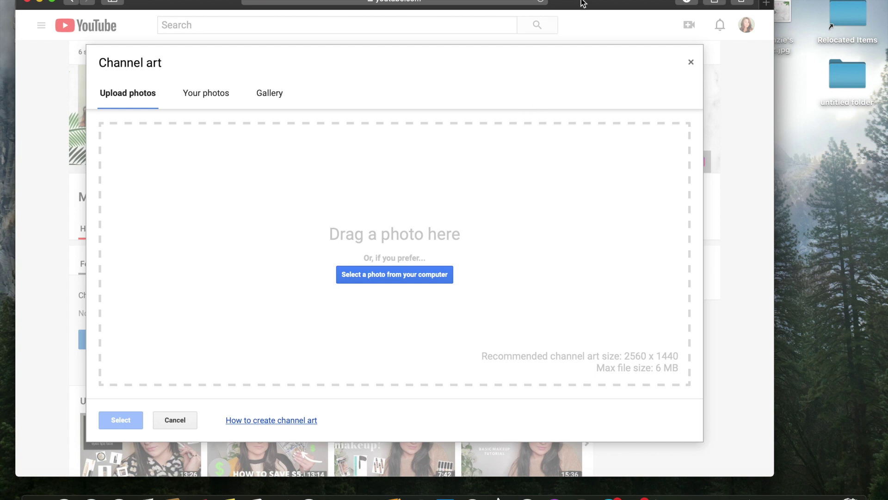
left_click_drag(583, 4, 623, 2)
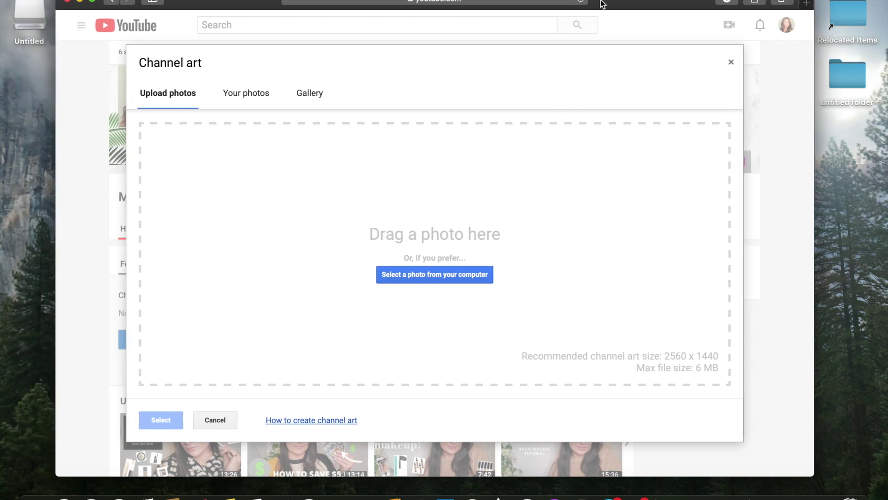